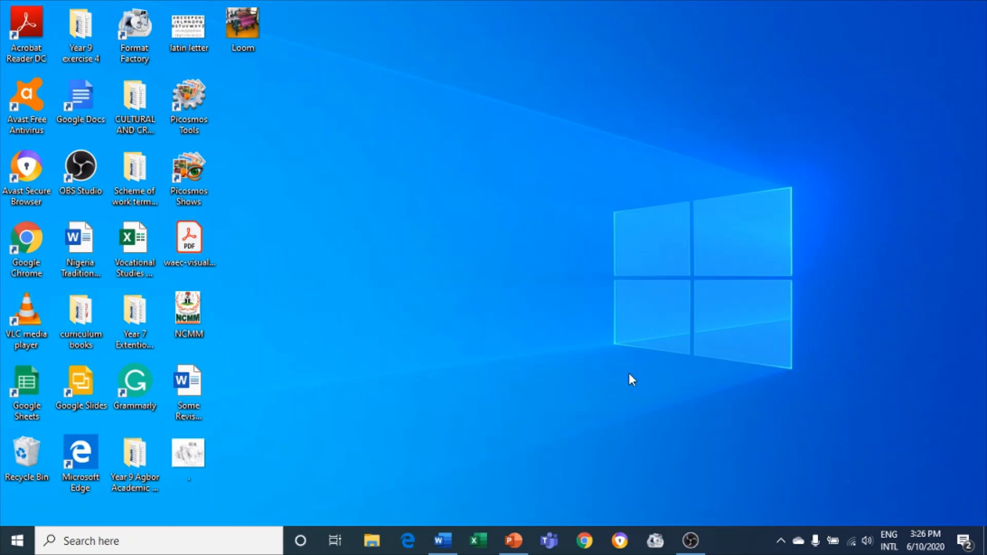
Bring up the blank Word document, Document1, from the taskbar.
left_click(451, 543)
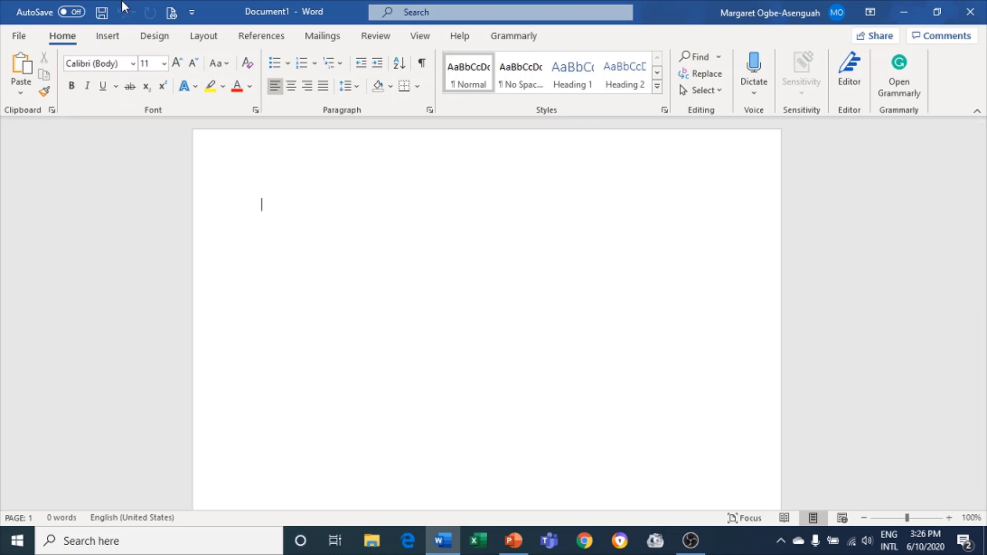
Insert a screen clipping of the desktop's left icon columns into Document1.
left_click(106, 42)
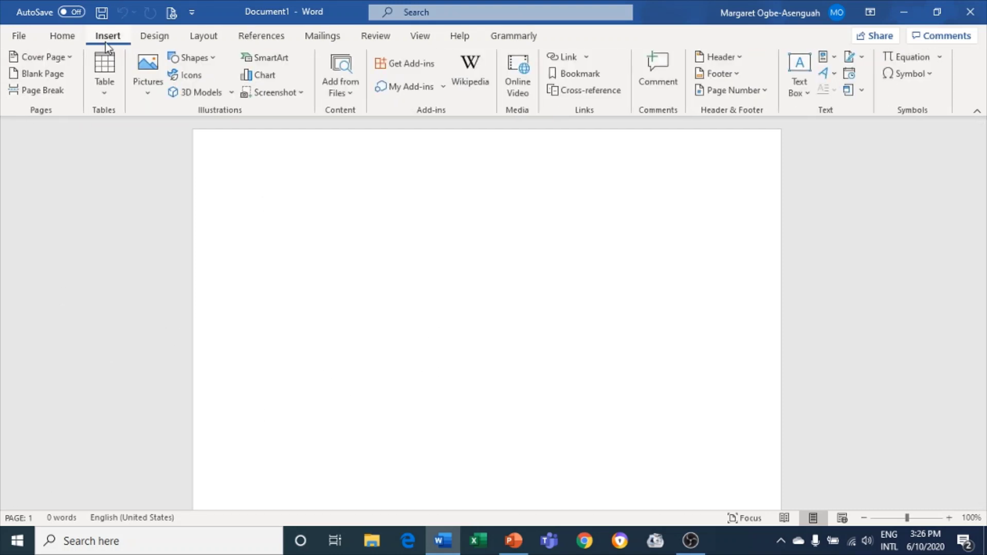
left_click(277, 93)
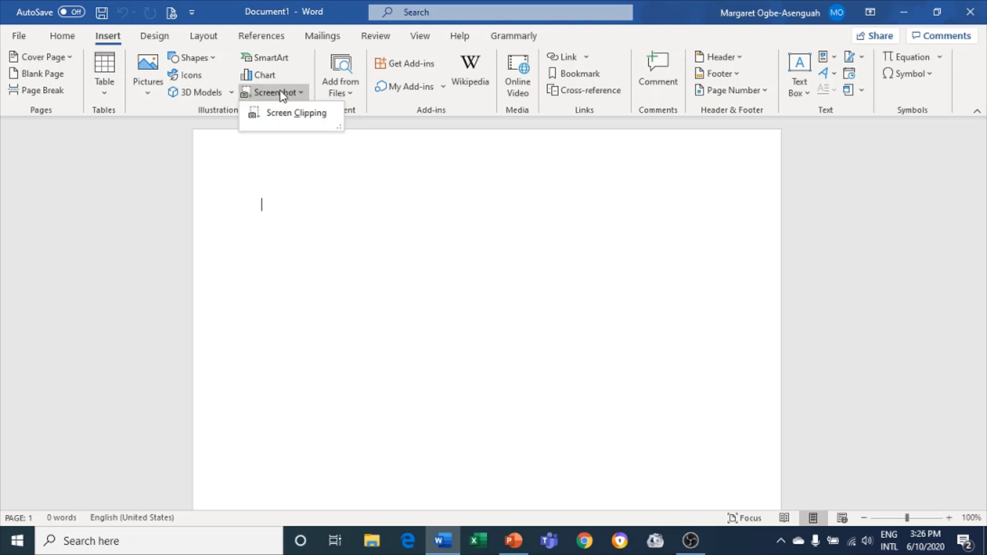
left_click(277, 113)
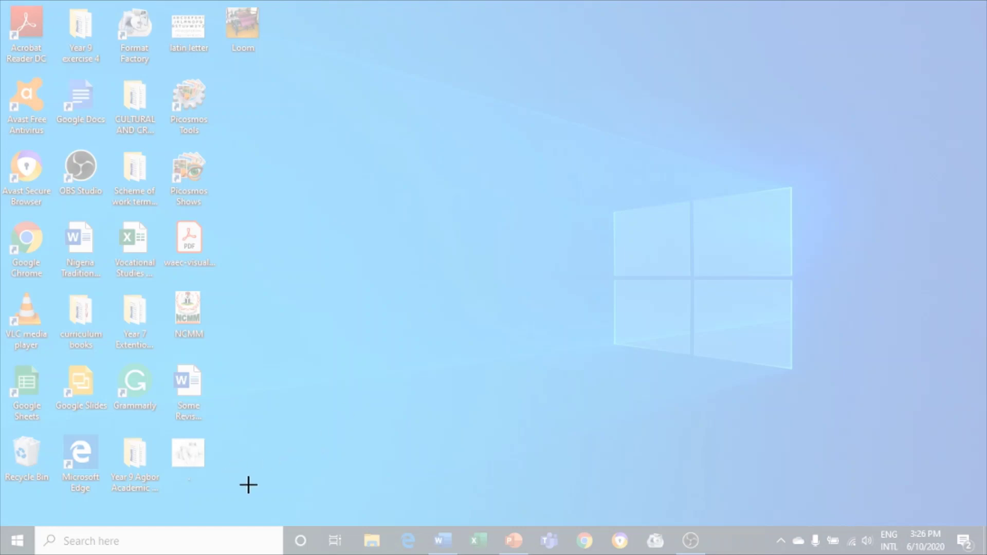
left_click_drag(248, 484, 1, 1)
left_click(443, 540)
key("ctrl+v")
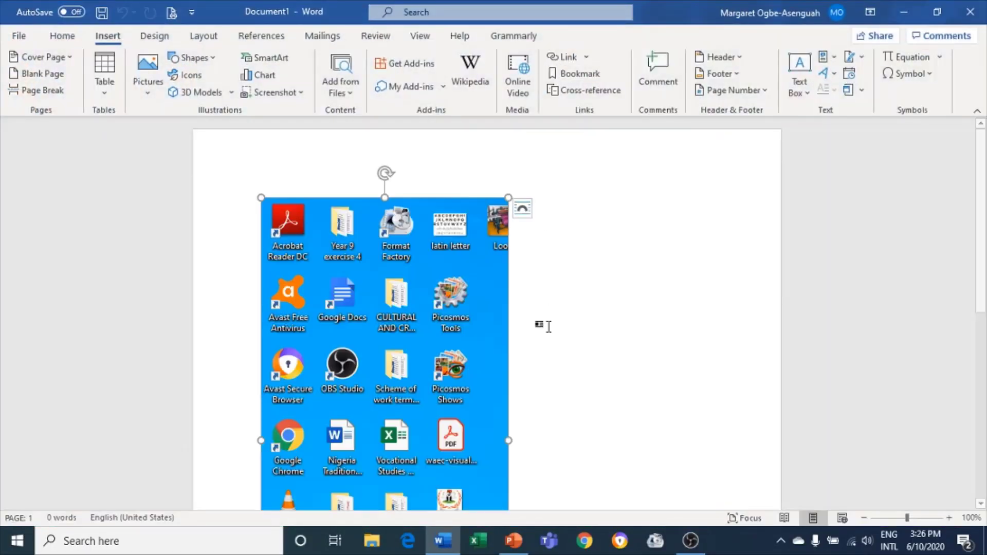
Check the inserted clip and bring the Screenshot menu up again for another capture.
scroll(985, 234, "down", 5)
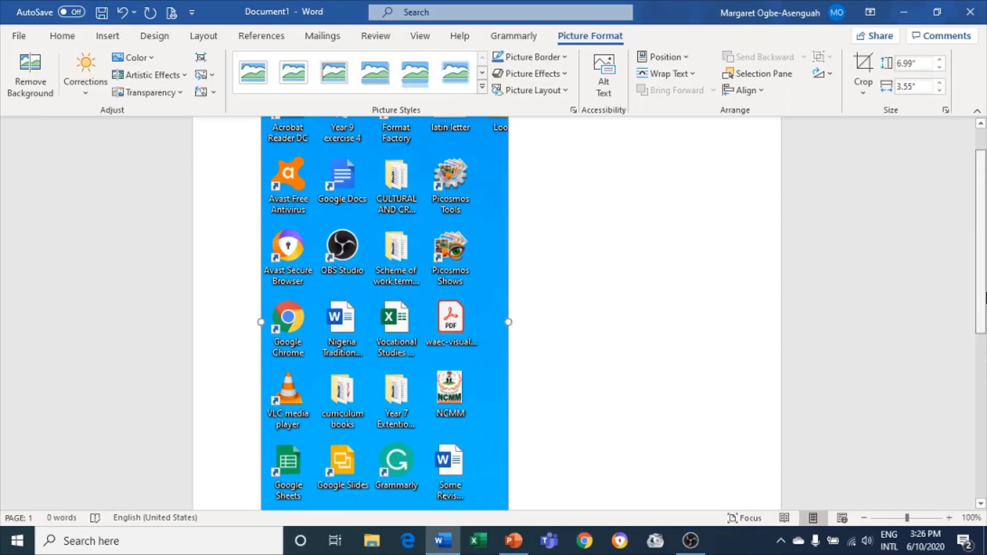
scroll(985, 234, "up", 5)
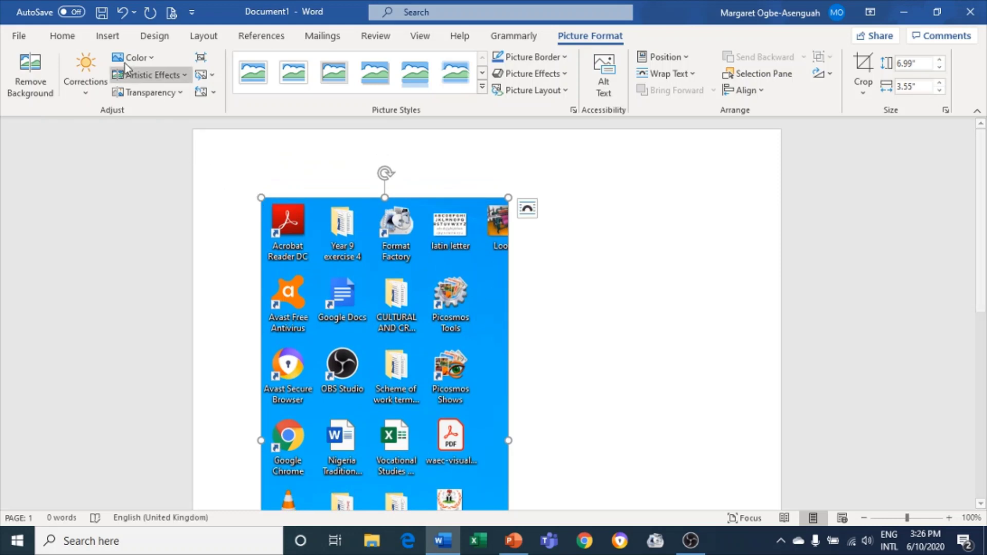
left_click(109, 44)
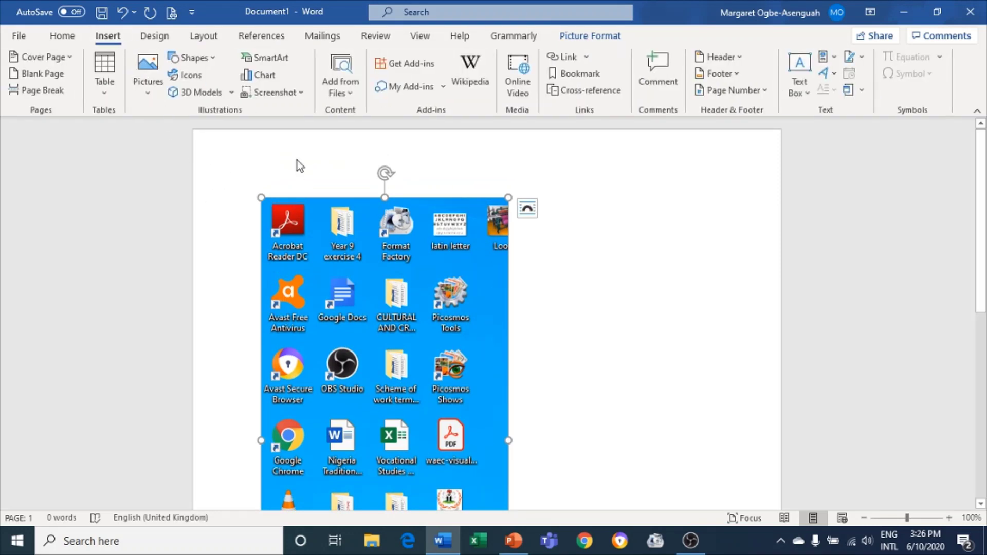
left_click(266, 95)
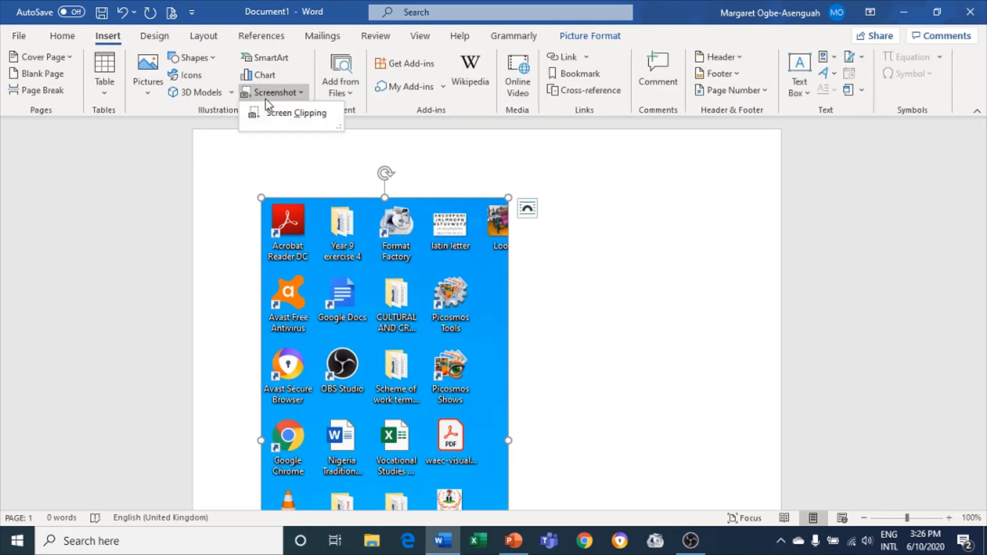
Replace the picture with a full-desktop clipping, then minimise Word and open File Explorer at Quick access.
left_click(294, 118)
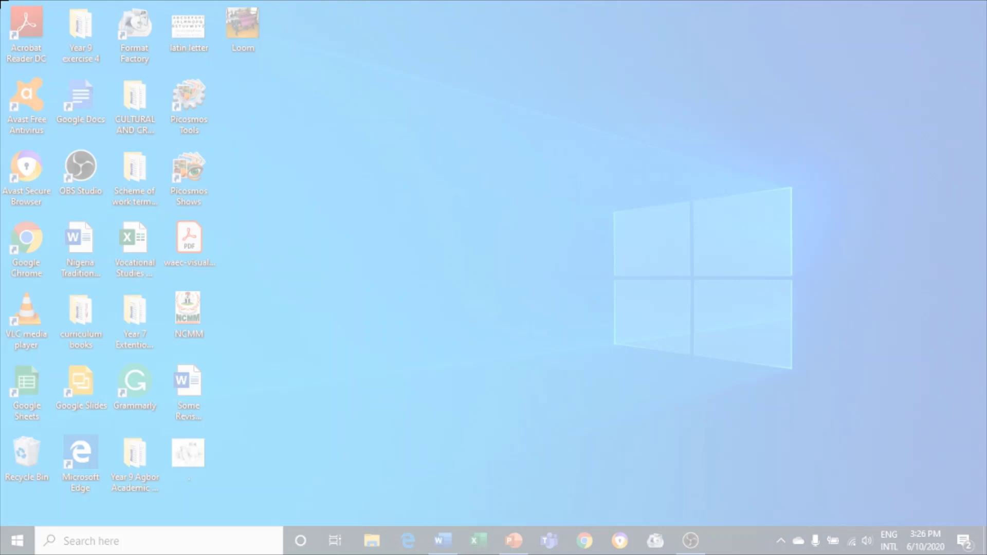
left_click_drag(1, 2, 484, 462)
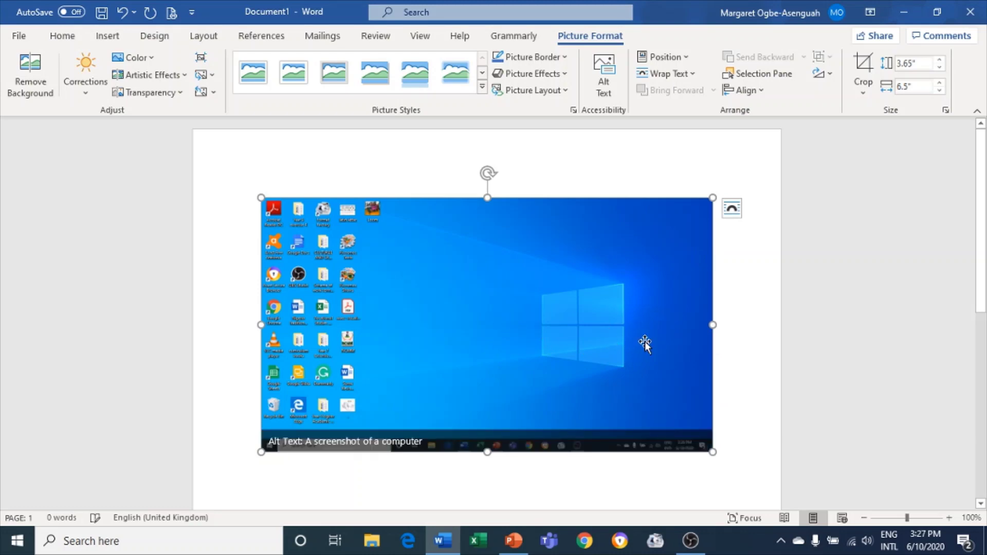
left_click(902, 11)
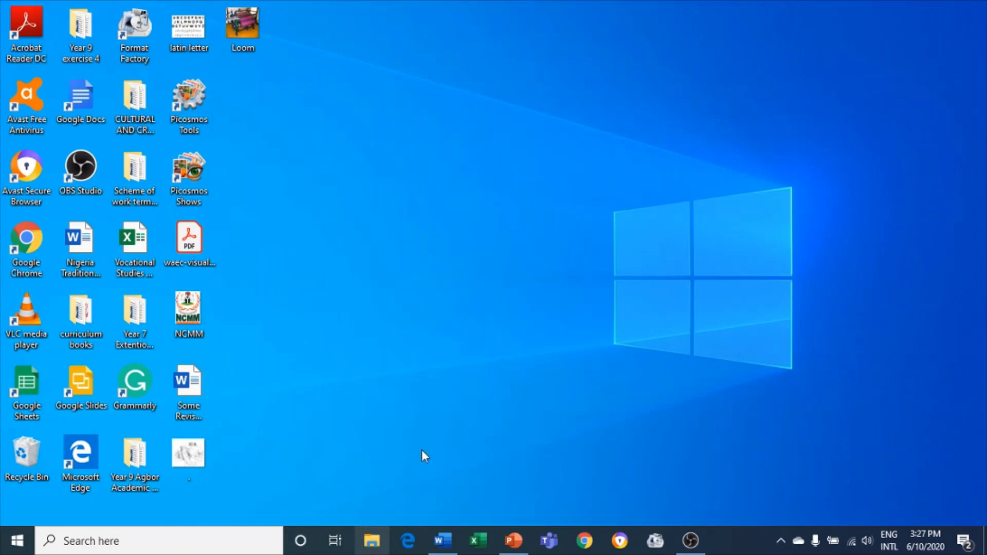
left_click(371, 539)
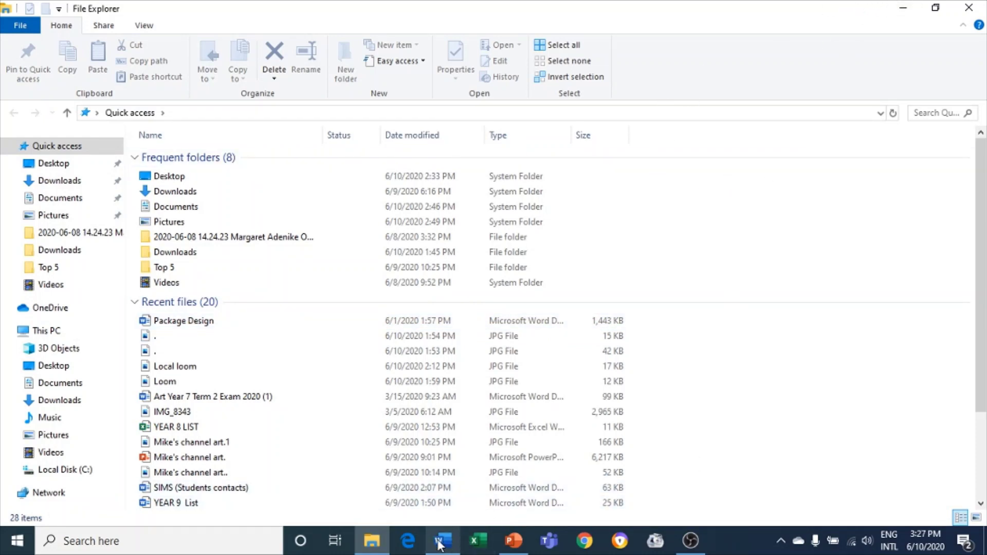
Restore Word and insert a screenshot of the File Explorer window from Available Windows.
mouse_move(438, 545)
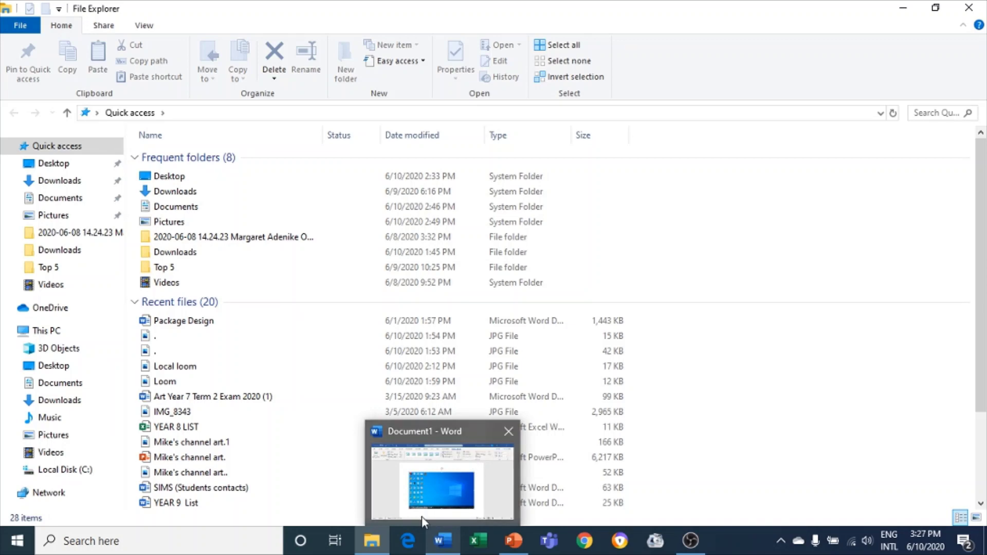
left_click(439, 543)
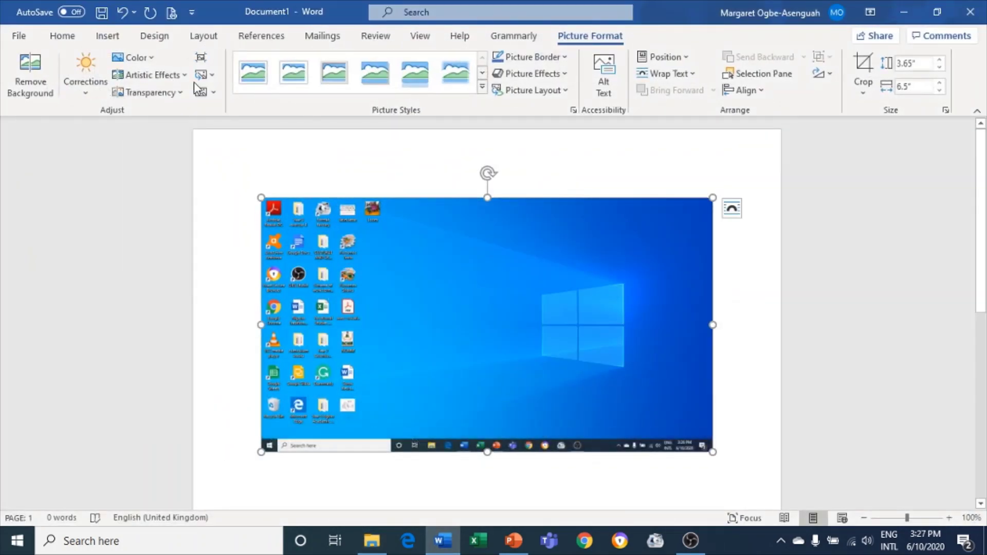
left_click(118, 41)
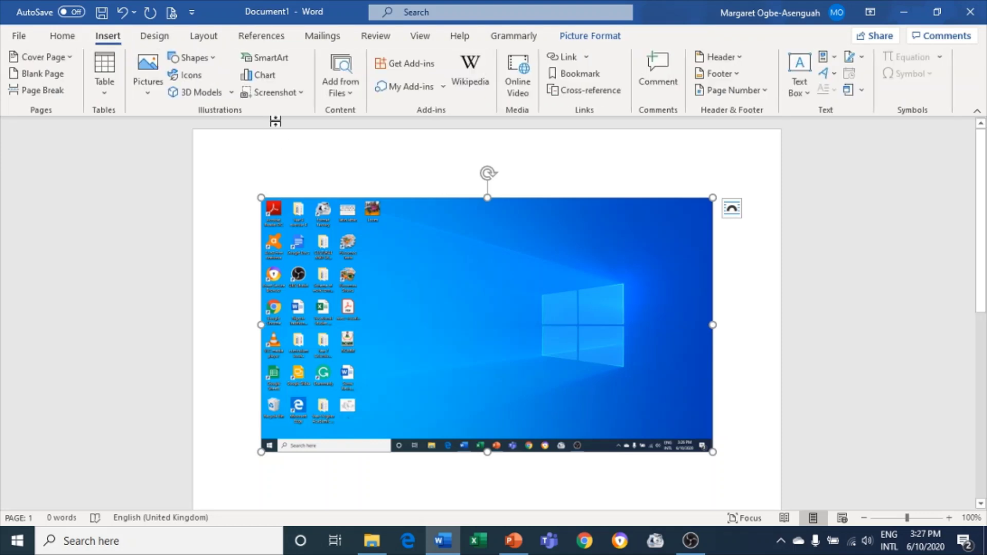
left_click(267, 96)
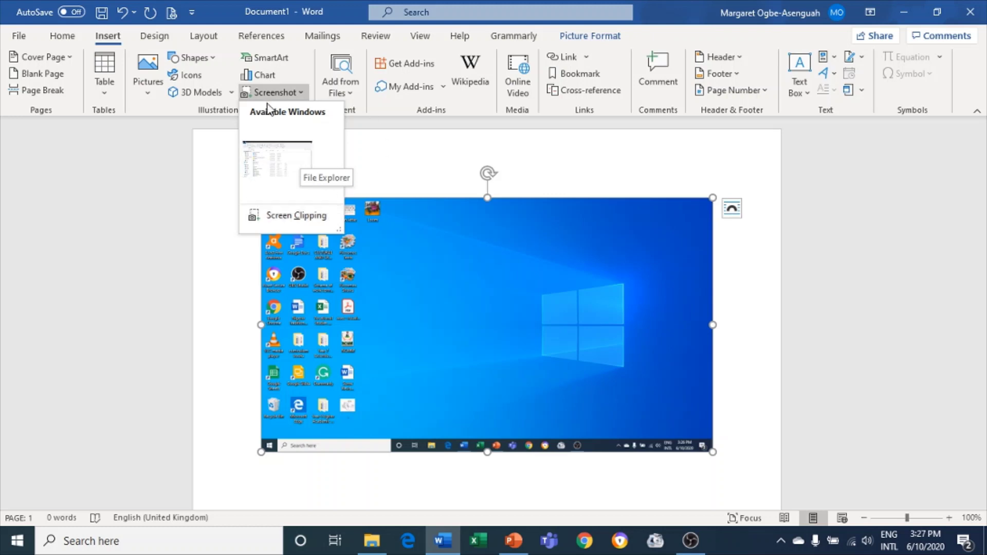
left_click(293, 151)
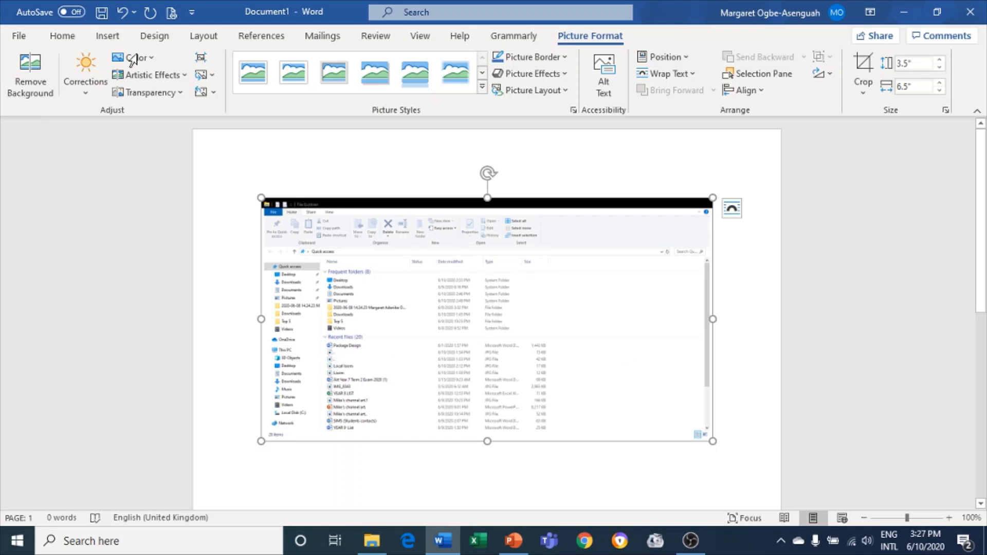
left_click(103, 37)
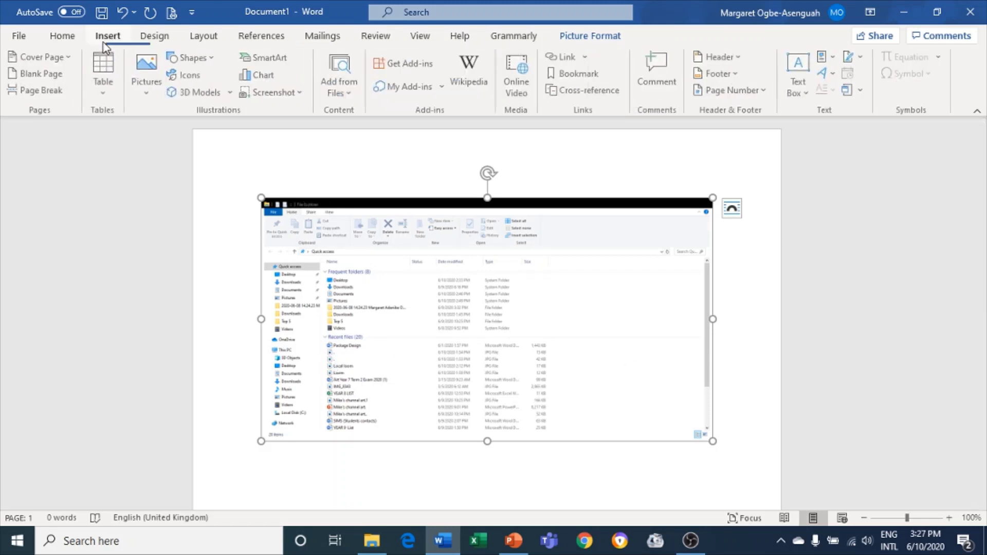
left_click(276, 95)
Clip File Explorer's folder list area into Word, then minimise both Word and File Explorer.
left_click(299, 214)
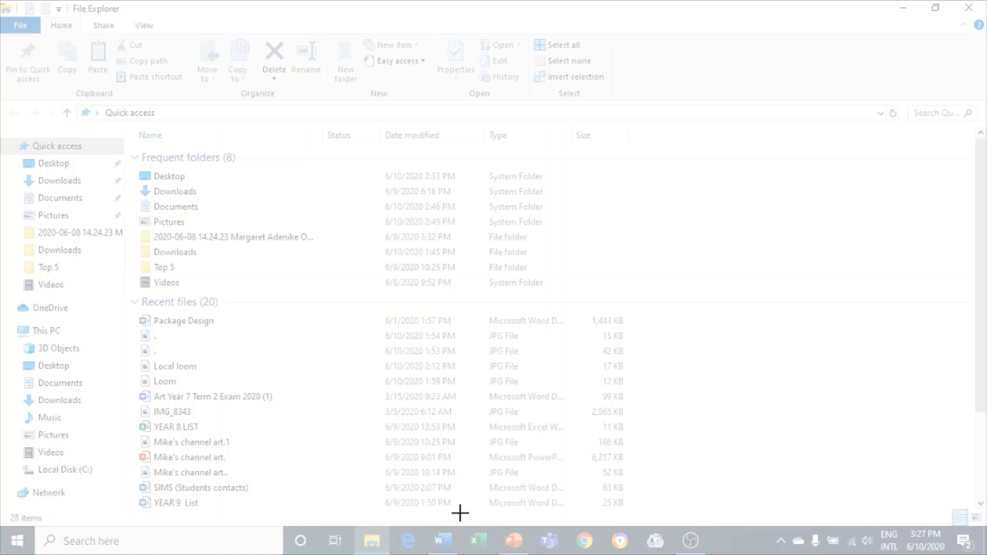
left_click_drag(568, 547, 136, 18)
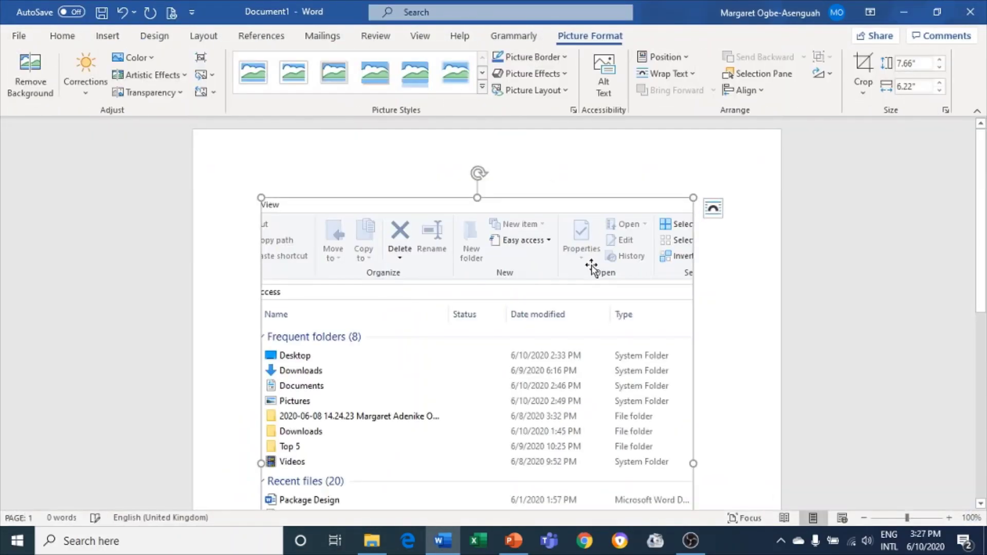
left_click_drag(984, 260, 976, 199)
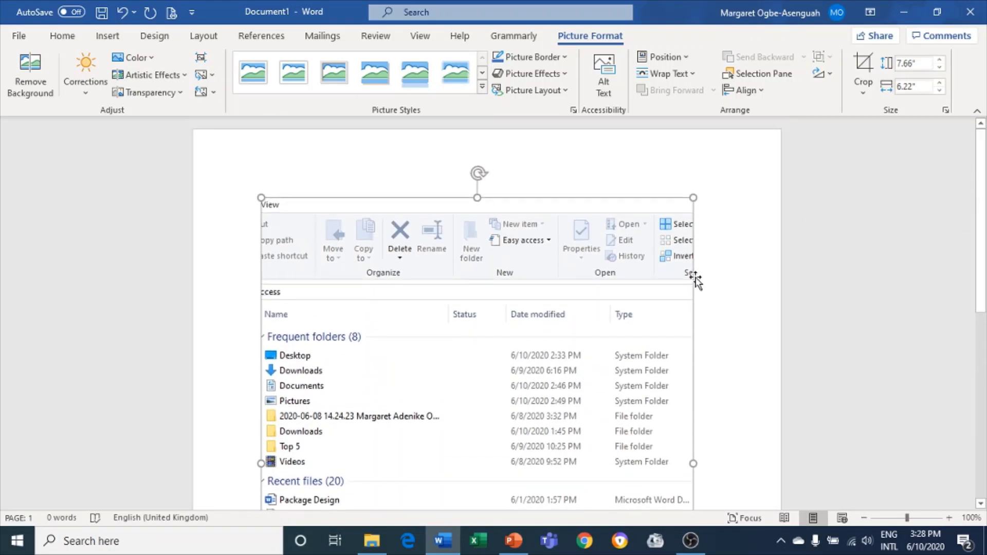
left_click(903, 12)
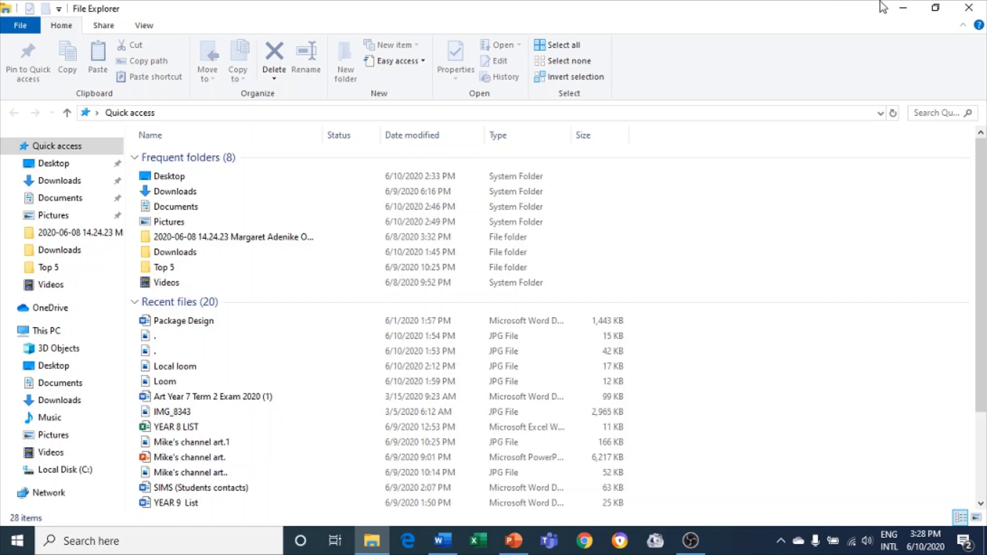
left_click(903, 8)
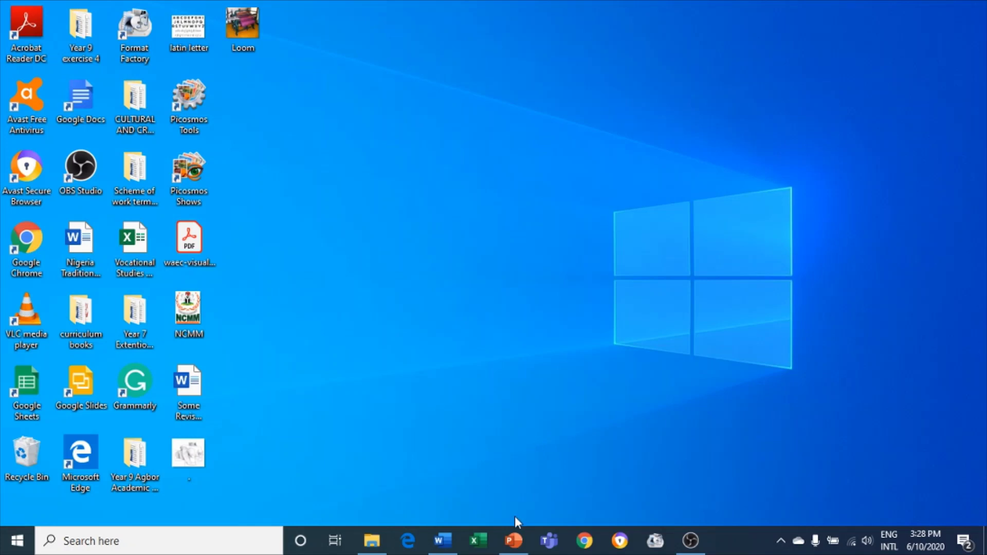
Switch PowerPoint's Slide 1 to the Blank layout.
left_click(516, 543)
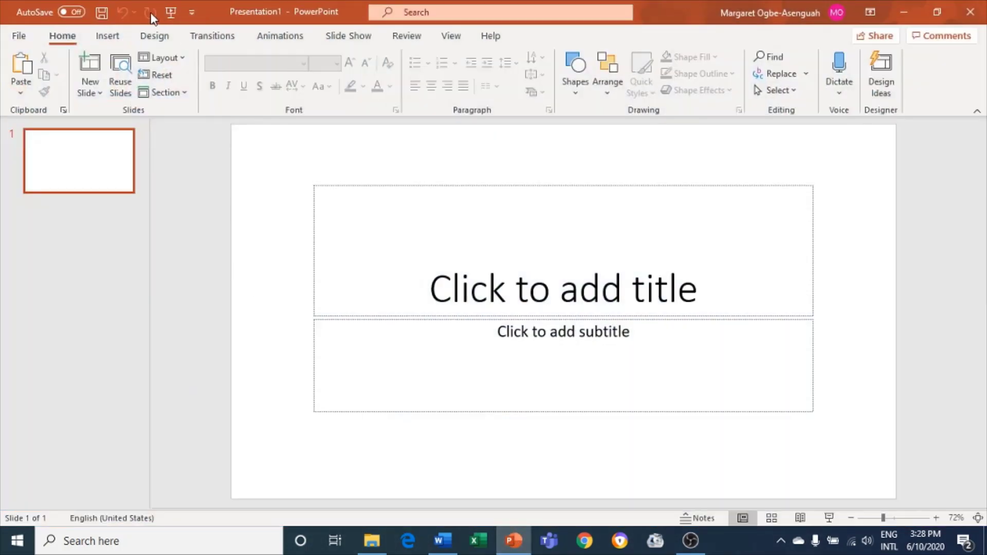
left_click(172, 57)
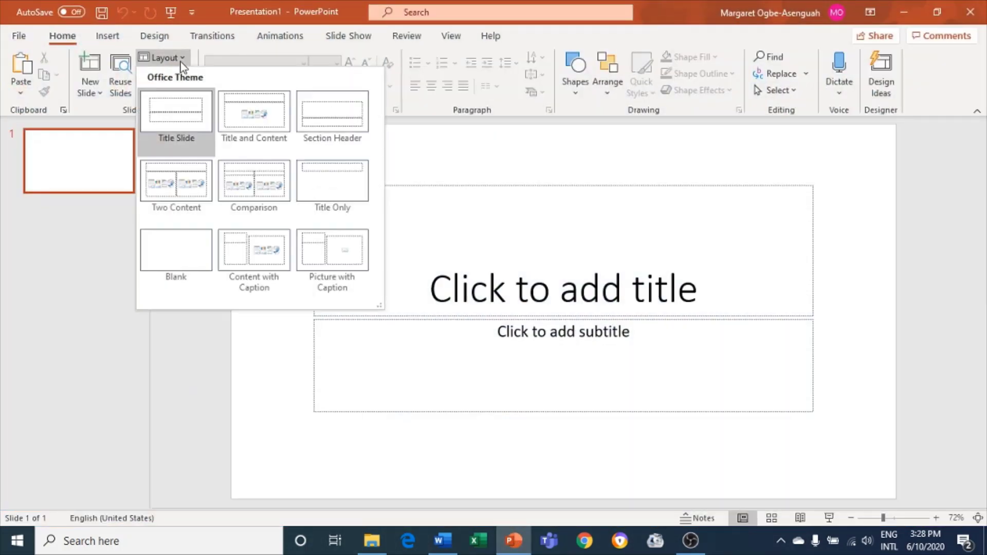
left_click(177, 252)
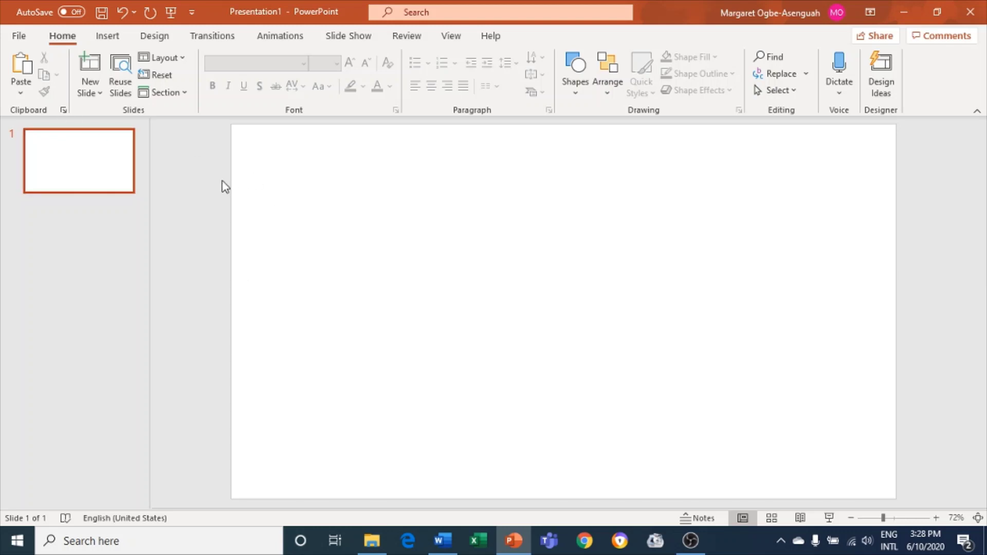
Place a screen clipping of the desktop area around the Windows logo on the slide.
left_click(113, 38)
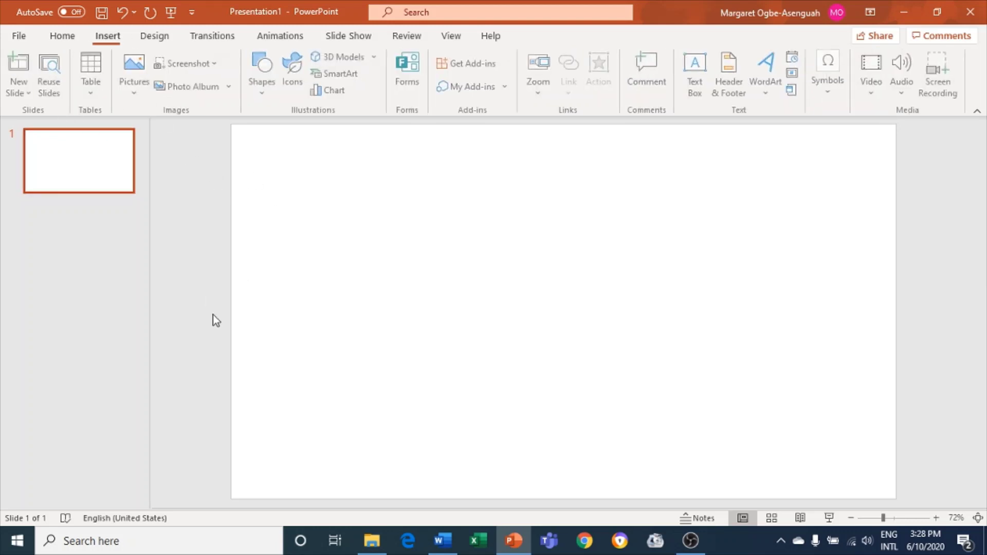
left_click(188, 67)
left_click(211, 89)
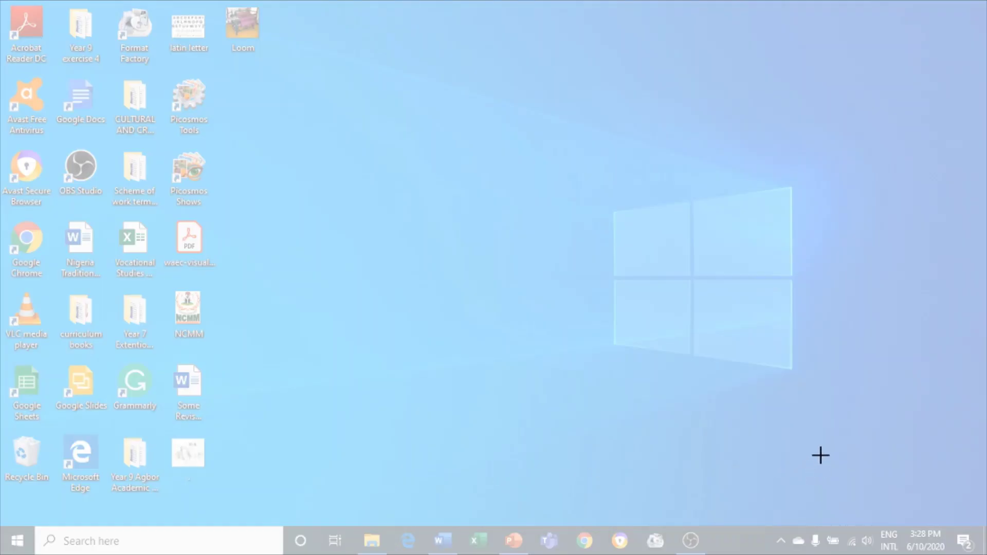
left_click_drag(834, 410, 500, 152)
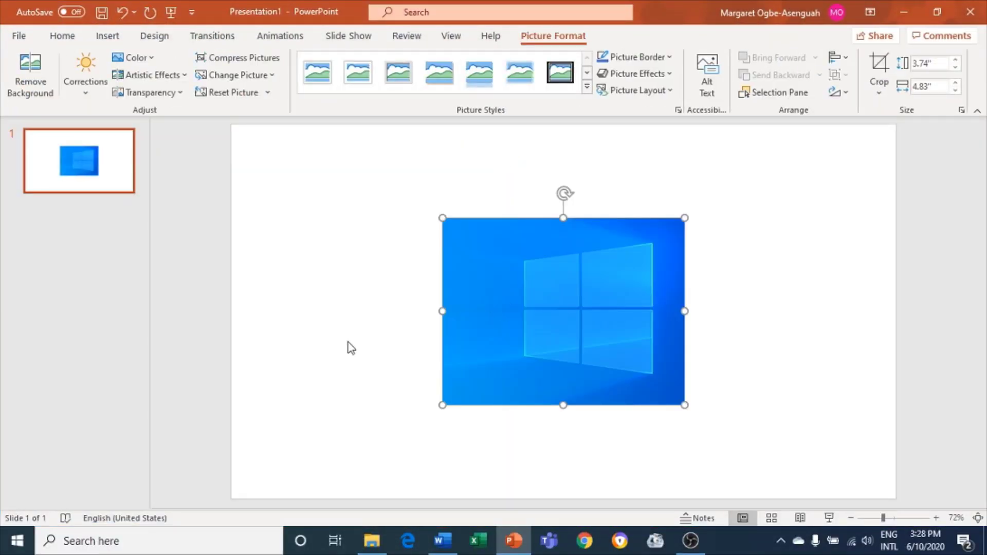
Minimise PowerPoint, launch Chrome on its New Tab page, and restore the presentation.
left_click(900, 1)
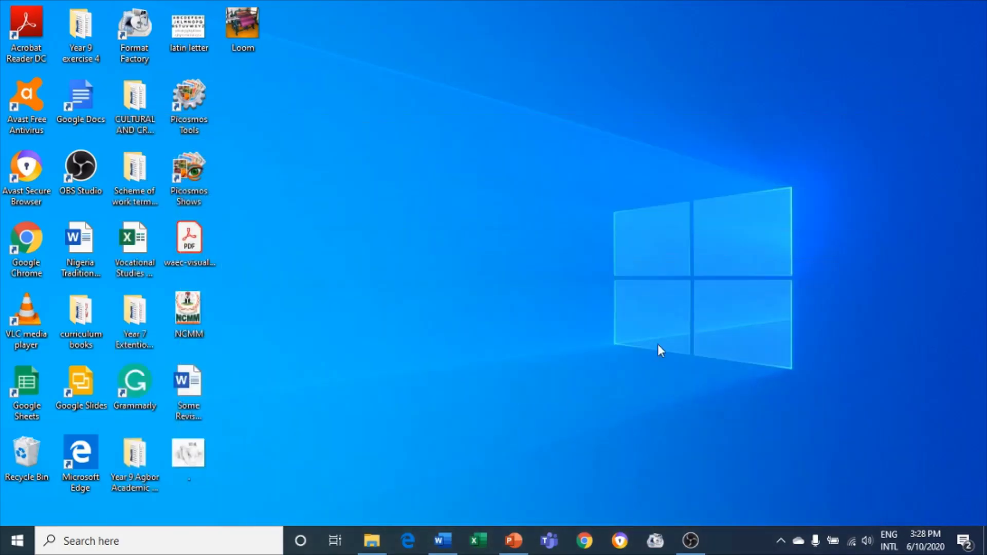
left_click(584, 540)
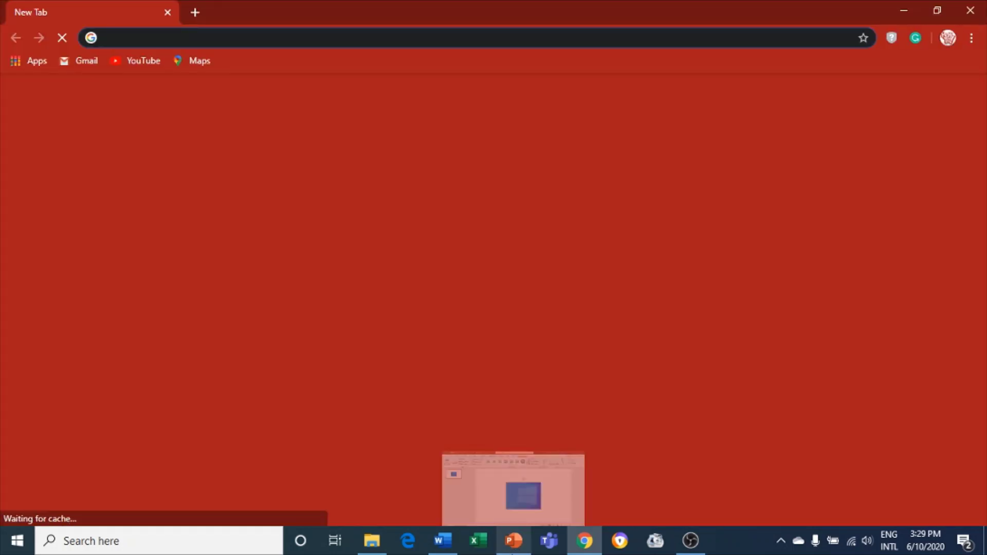
left_click(522, 491)
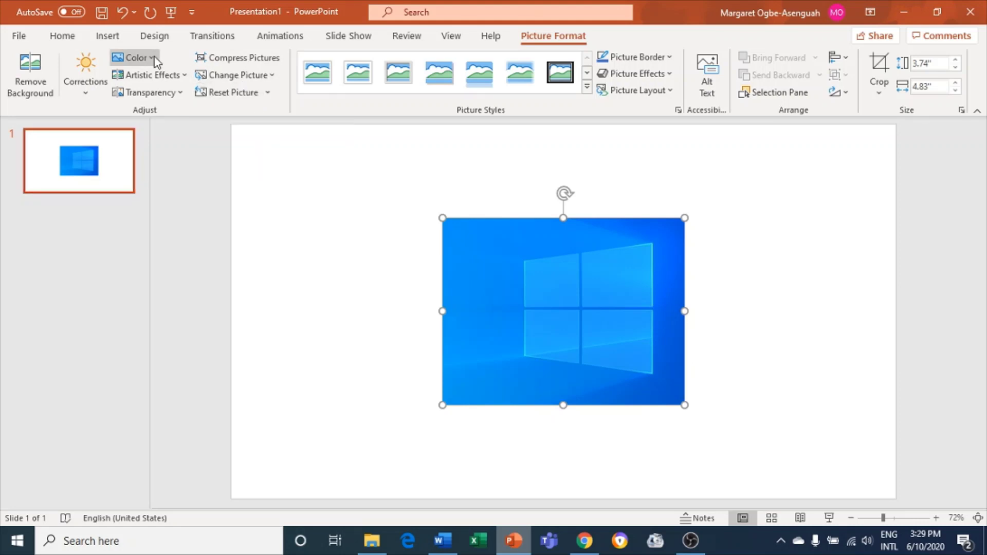
Clip the whole Chrome New Tab window onto Slide 1 beside the Windows logo picture.
left_click(119, 40)
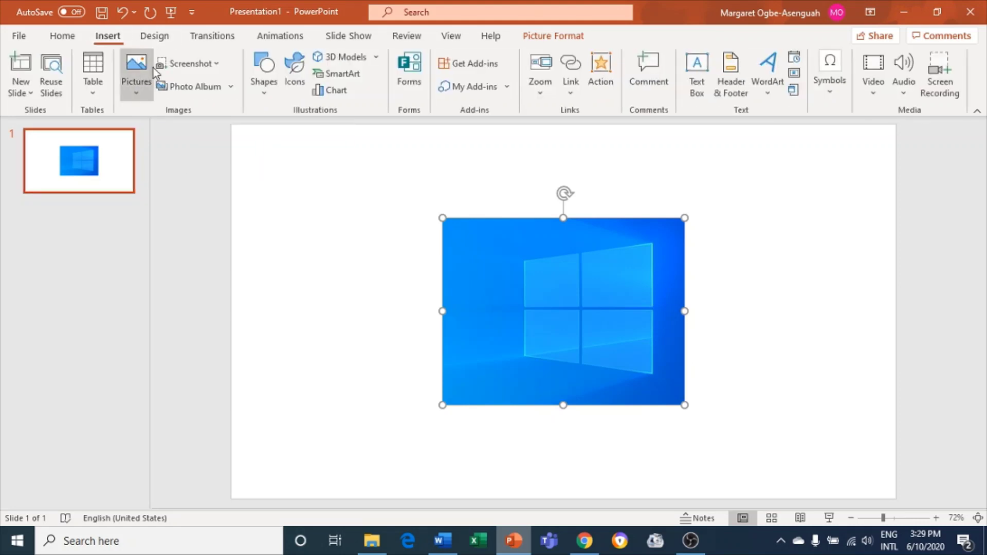
left_click(209, 63)
left_click(207, 65)
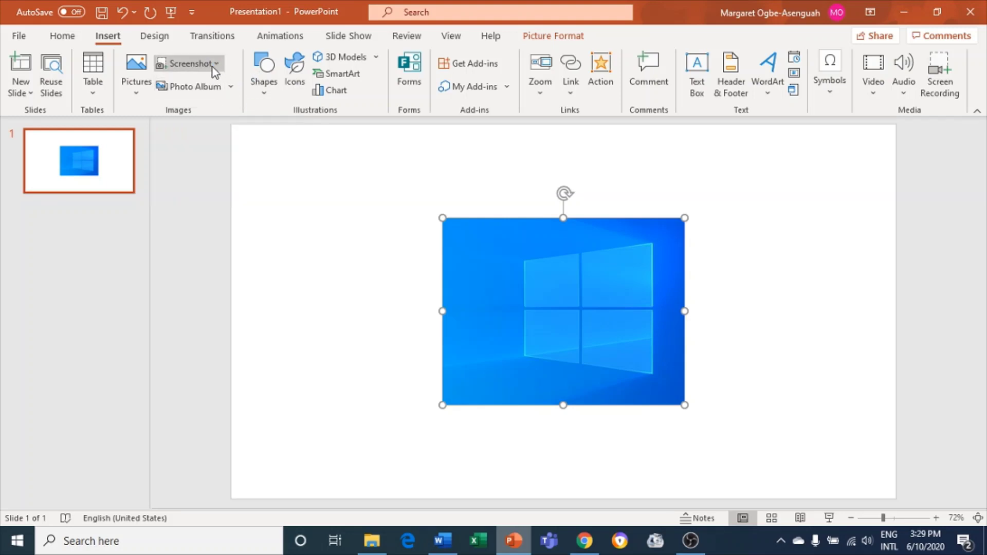
left_click(214, 66)
left_click(212, 66)
left_click(212, 66)
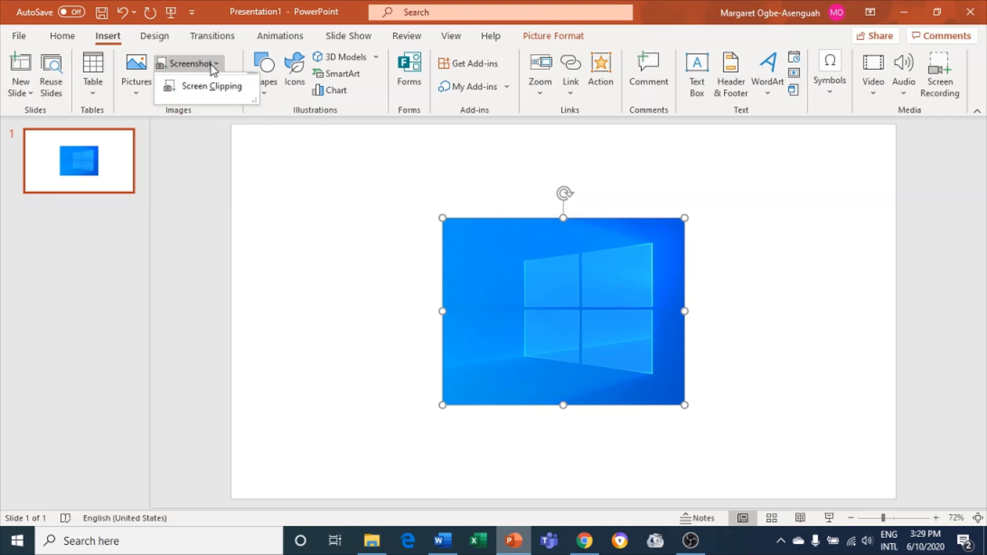
left_click(220, 89)
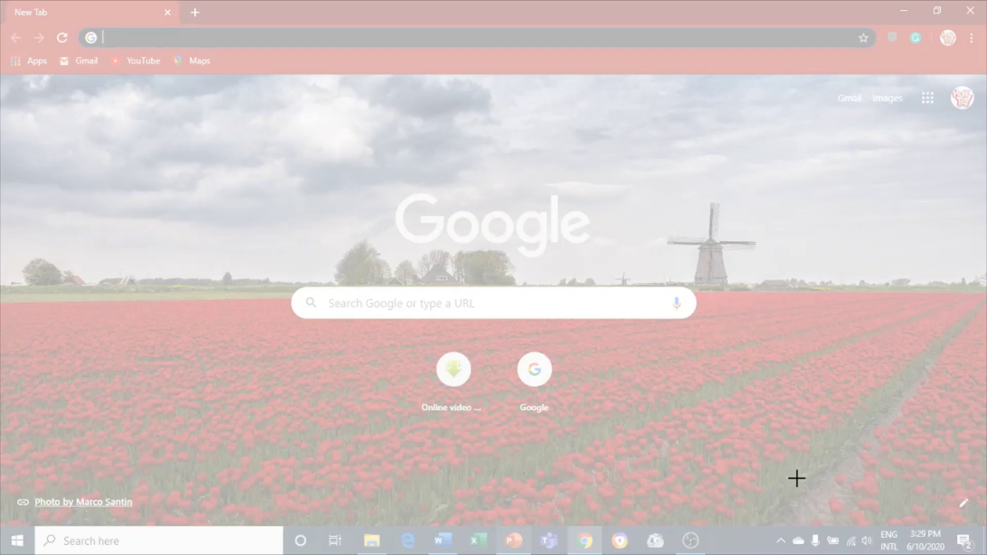
left_click_drag(976, 511, 0, 1)
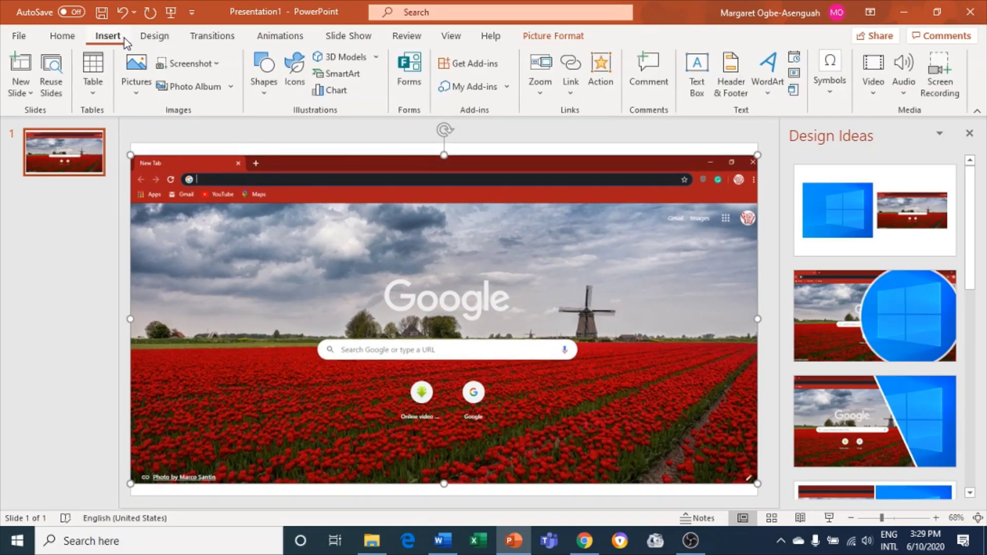
Close Design Ideas, recapture the full Chrome New Tab page, and move it lower-left on the slide.
left_click(970, 134)
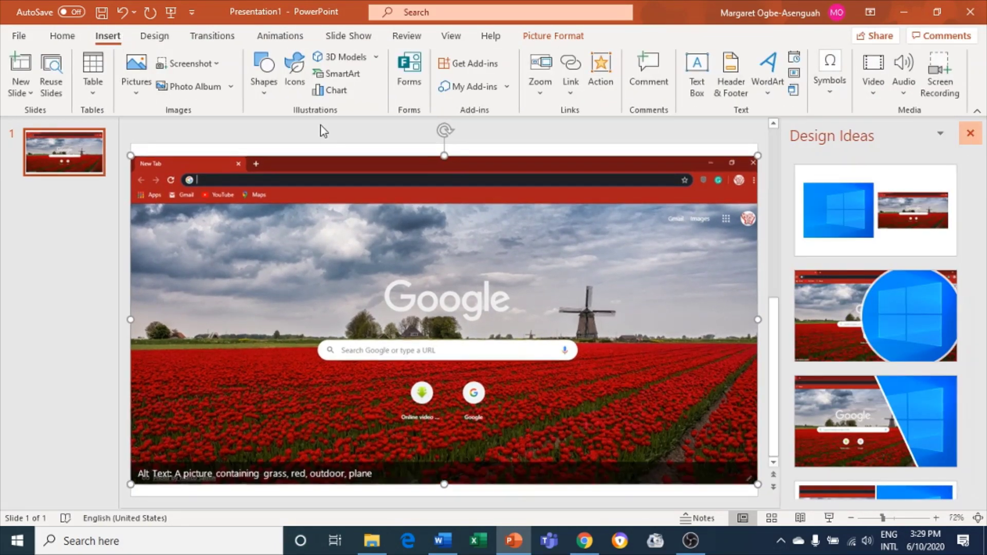
left_click(160, 64)
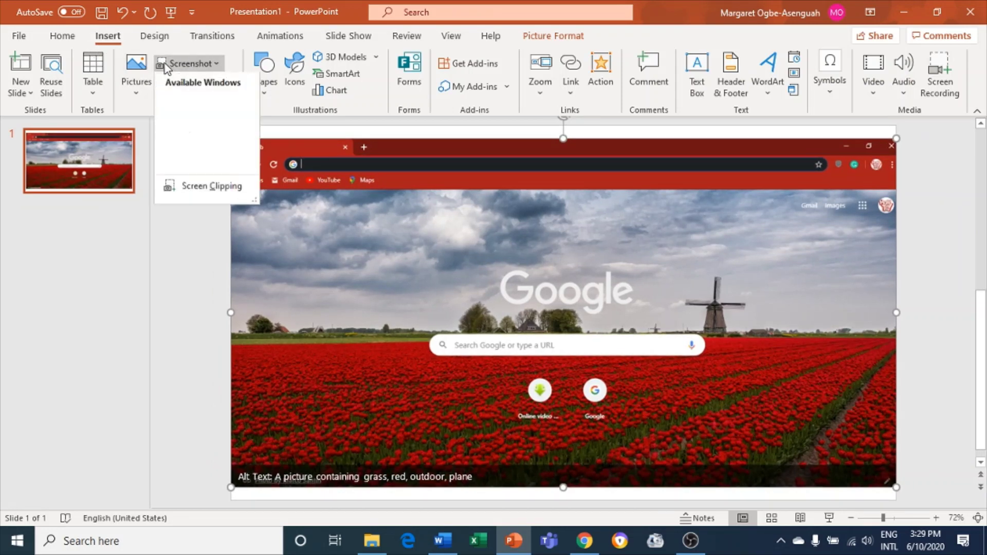
left_click(188, 88)
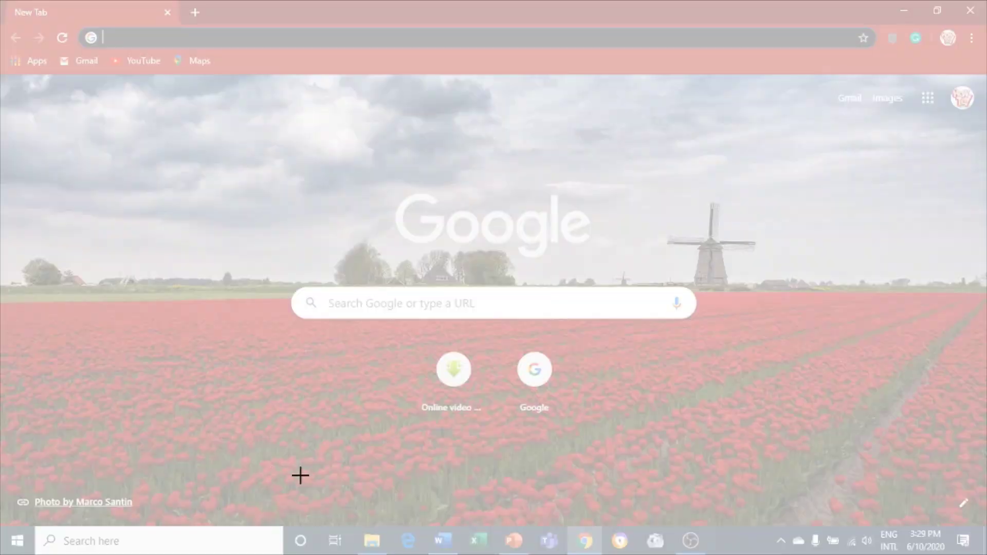
left_click_drag(590, 476, 0, 0)
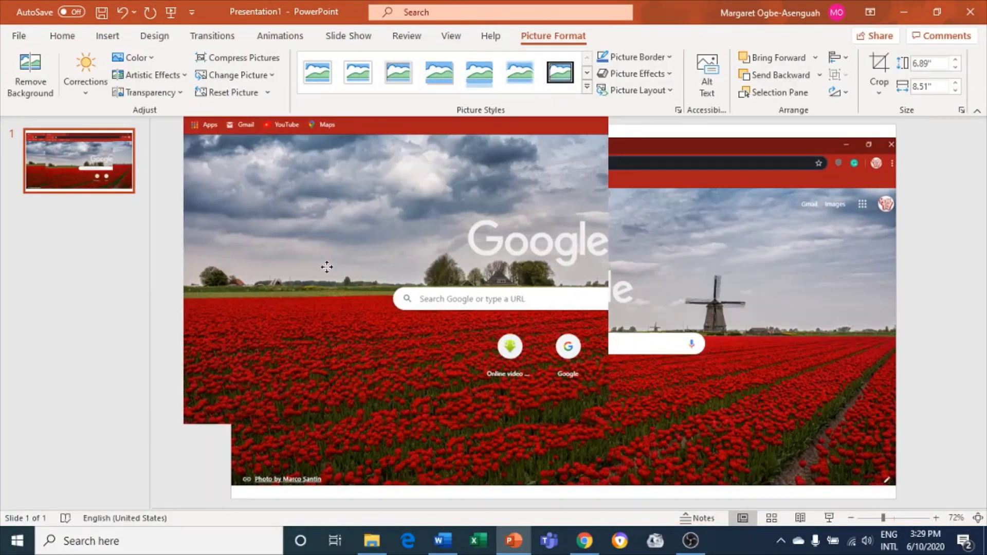
left_click_drag(326, 266, 308, 311)
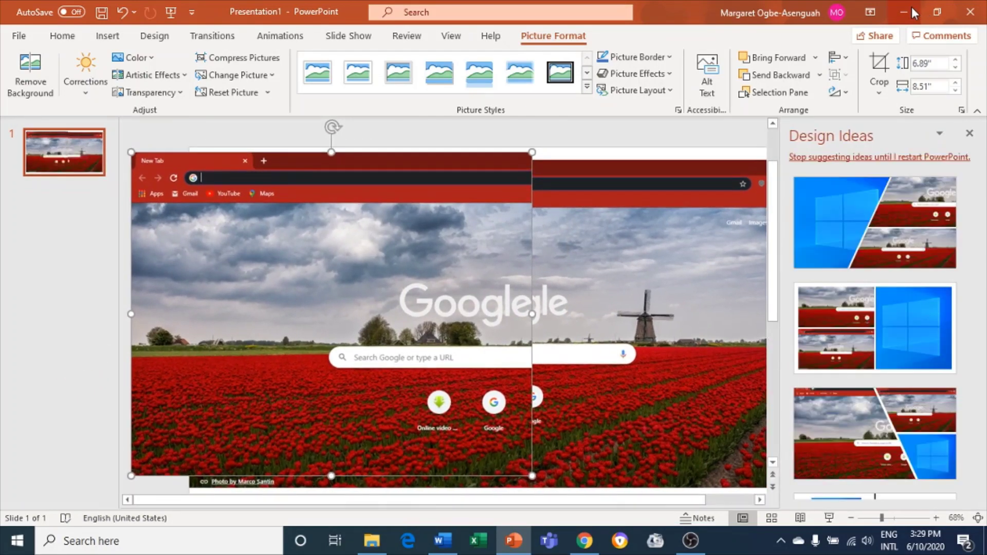
left_click(911, 11)
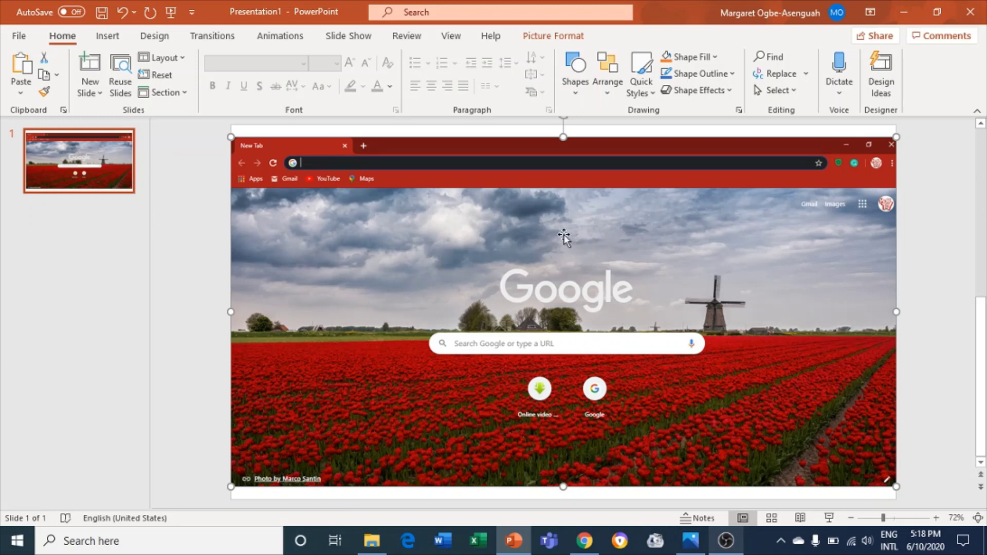
Choose Documents as the save location and open More save options for Presentation1.
left_click(115, 48)
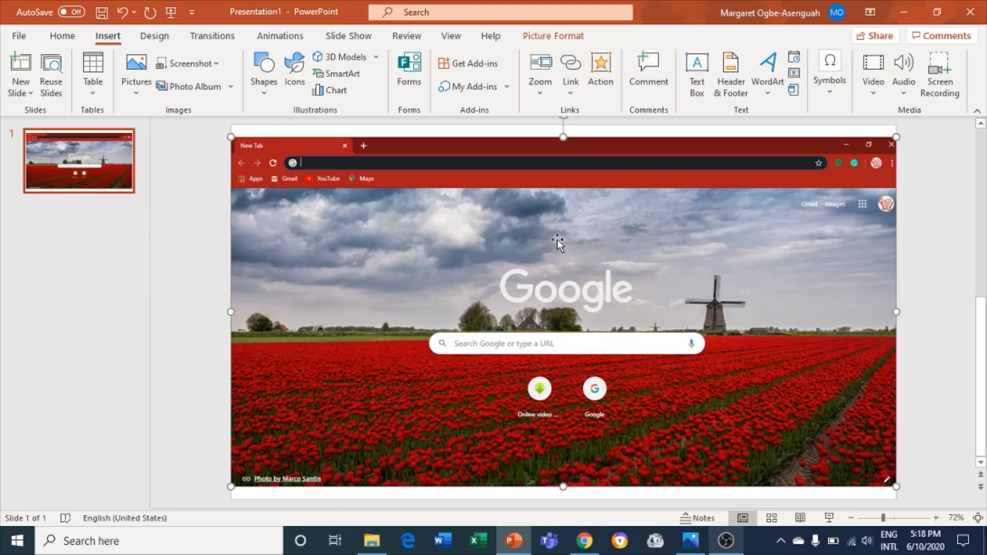
left_click(62, 37)
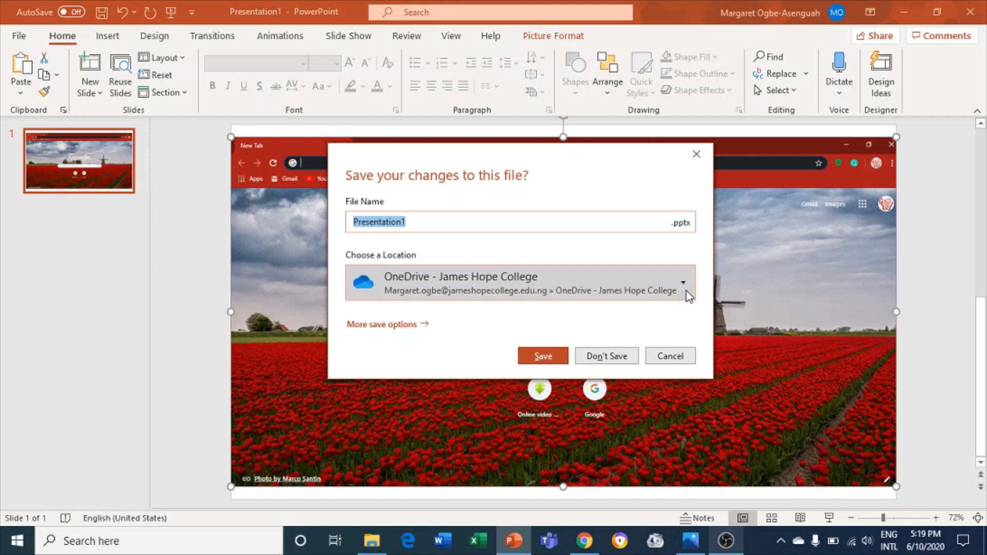
left_click(686, 291)
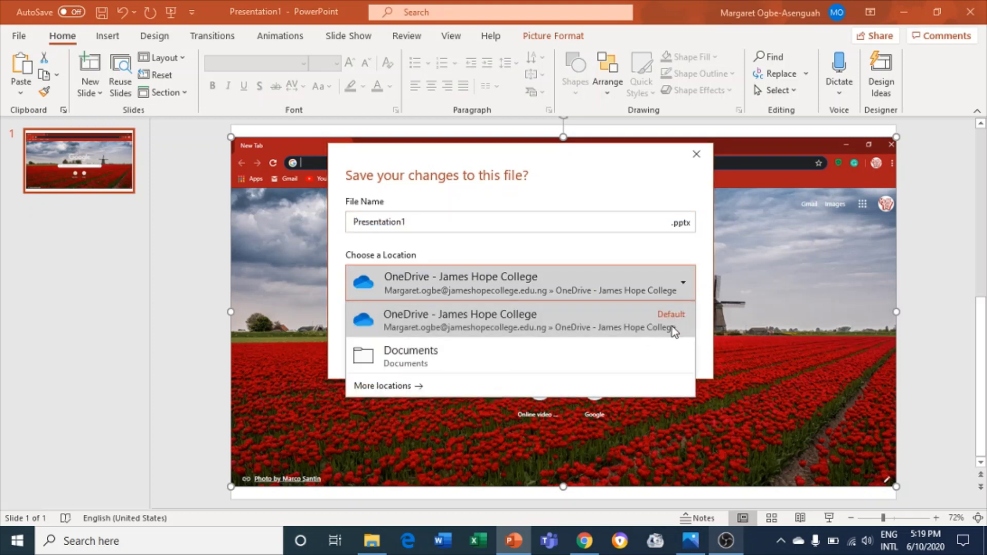
left_click(642, 363)
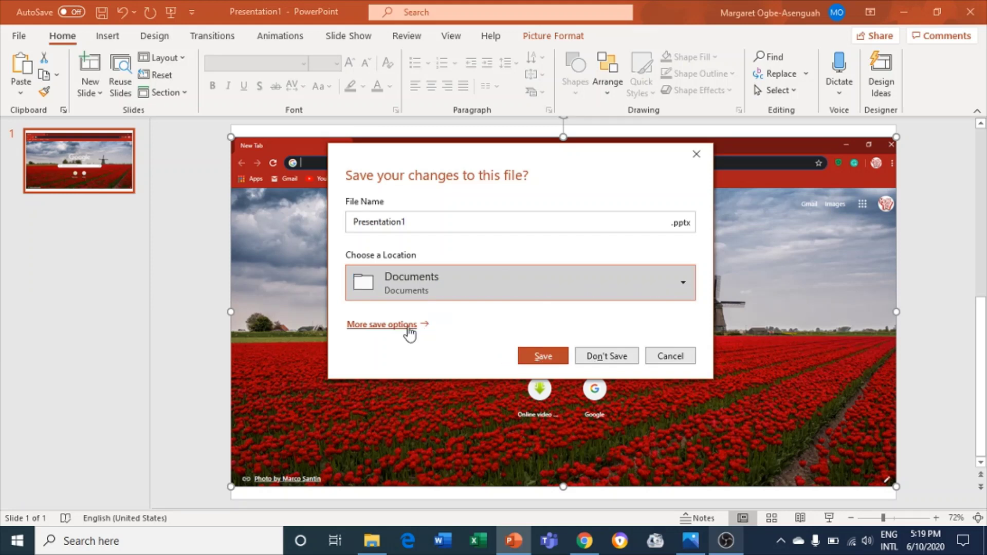
left_click(389, 329)
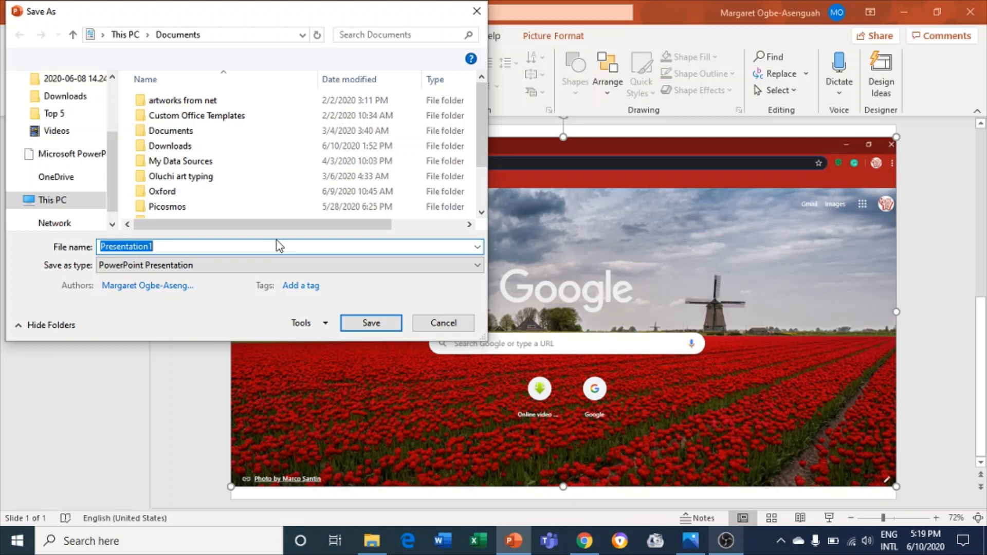
Save just the current slide to the Desktop as a JPEG File Interchange Format file named 'Screen shot tutorial'.
type("Sc")
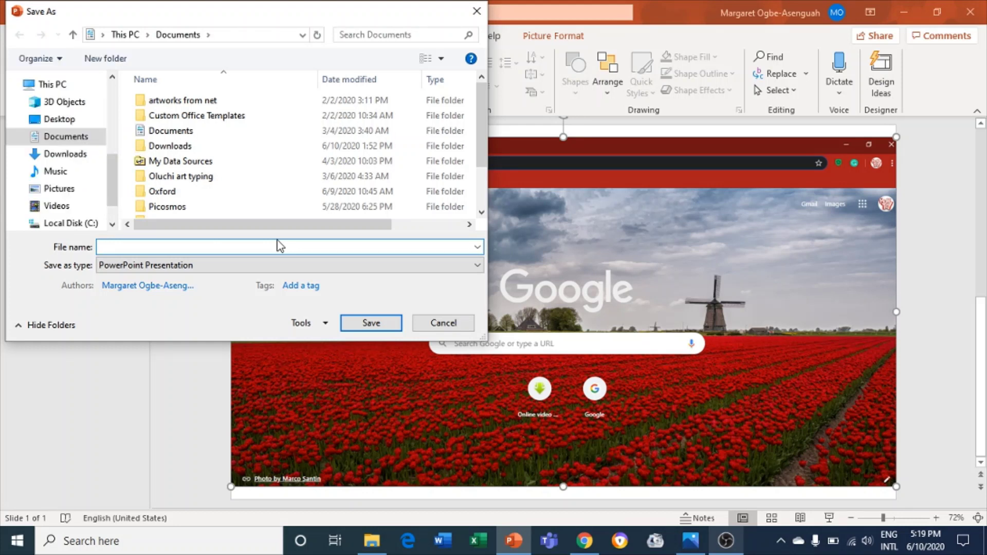
type("reen shot tutorial.")
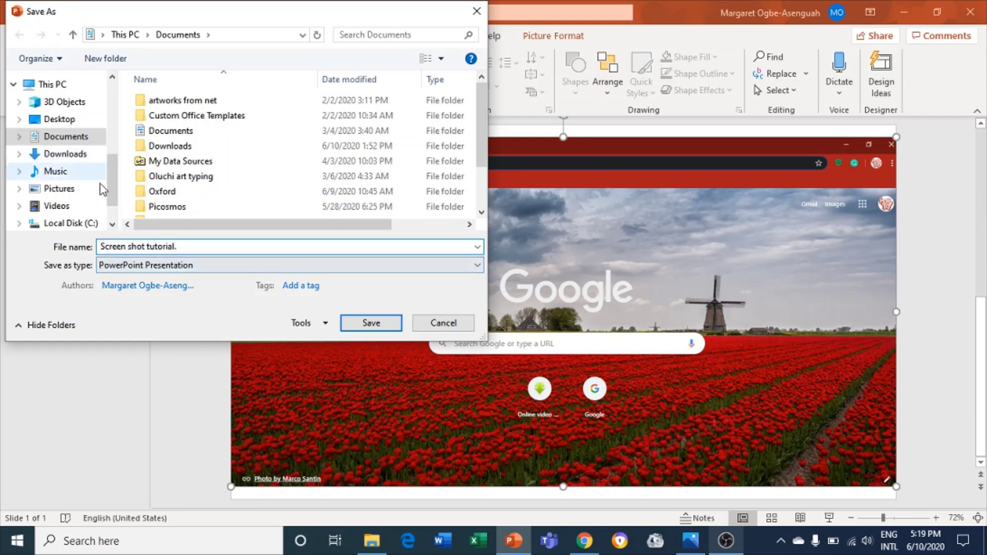
scroll(113, 173, "up", 5)
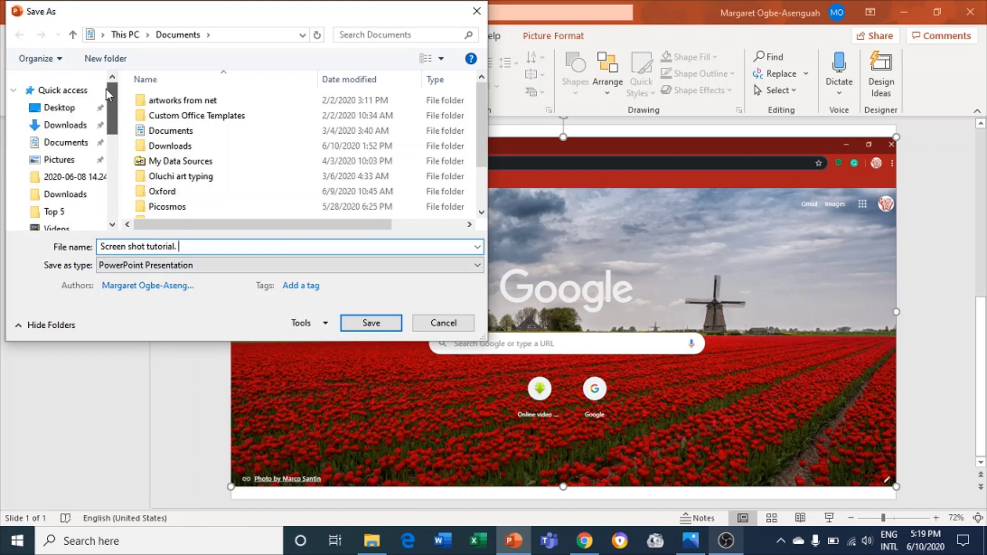
left_click(75, 110)
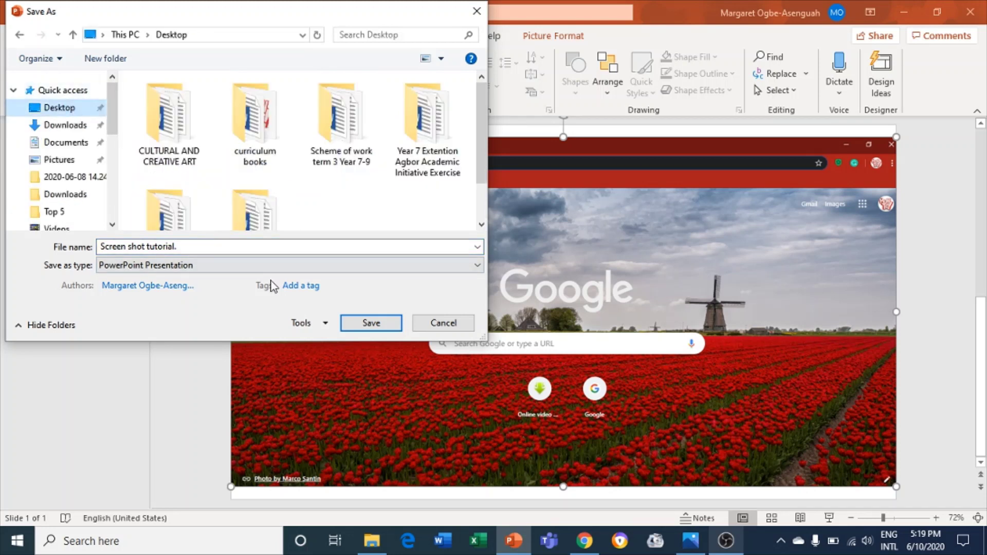
left_click(432, 265)
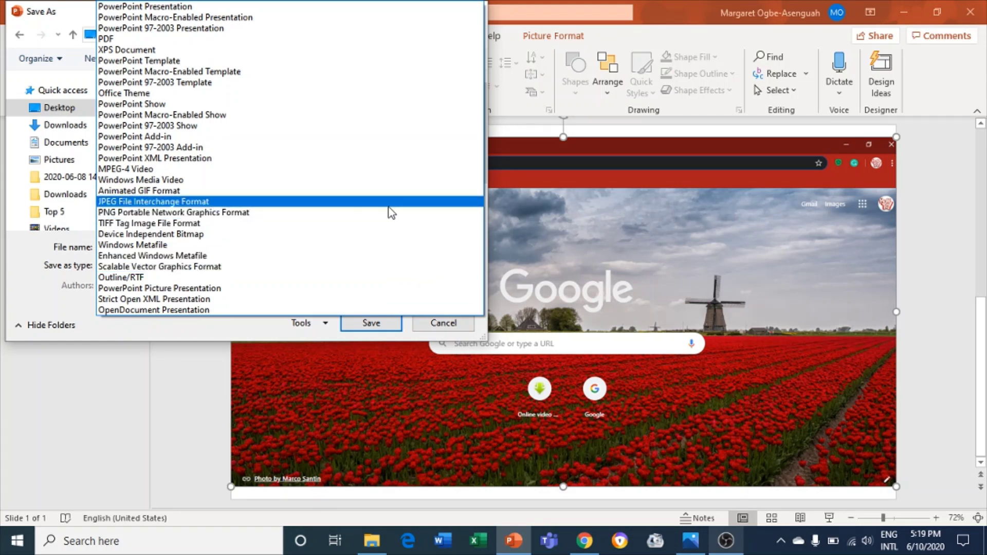
left_click(346, 205)
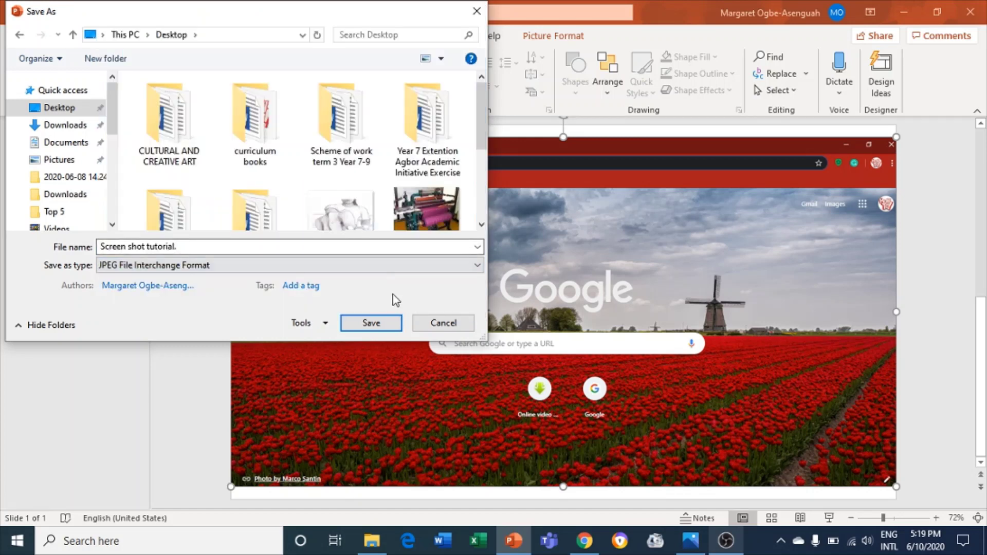
left_click(385, 323)
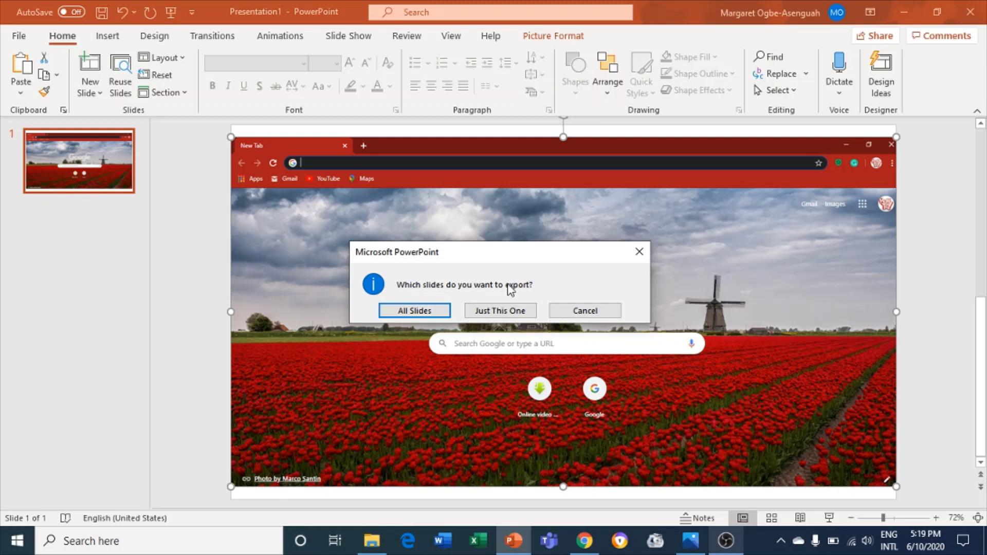
left_click(508, 314)
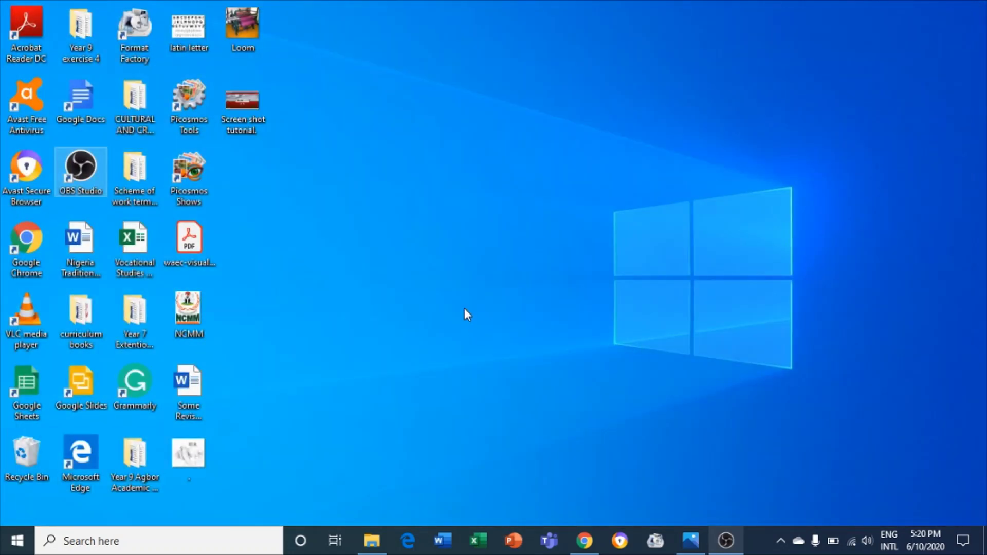
Open the desktop's 'Screen shot tutorial' image in Photos and maximize the Photos window.
left_click(239, 99)
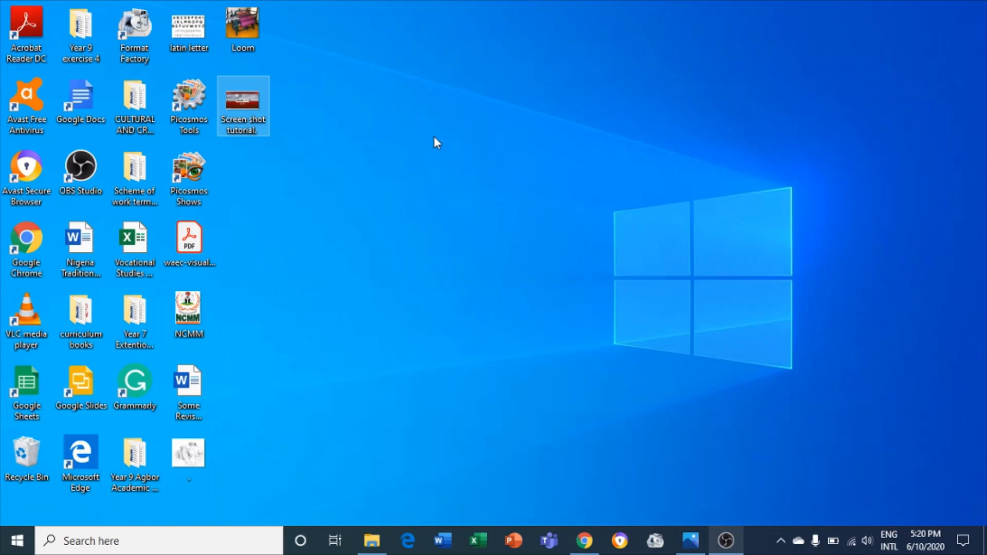
key("Return")
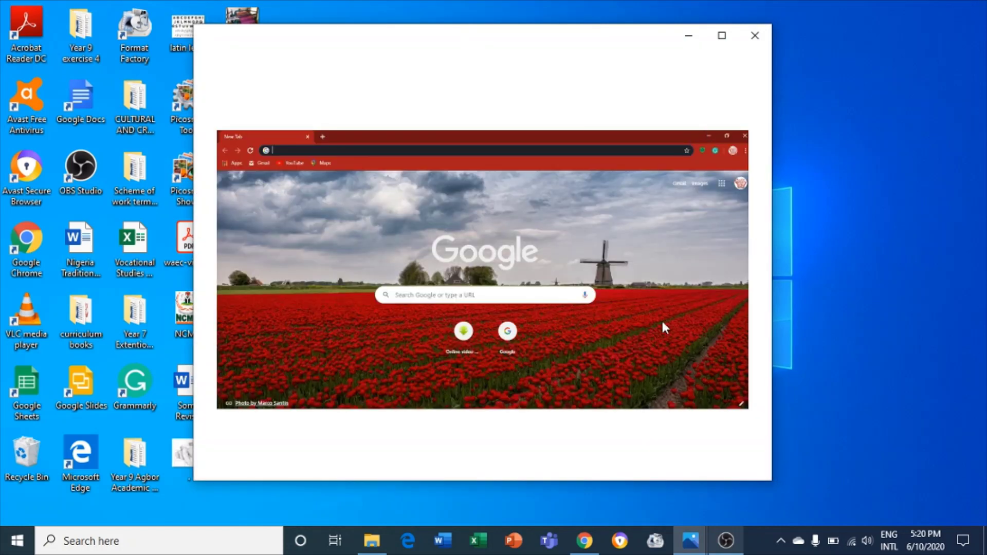
left_click(718, 38)
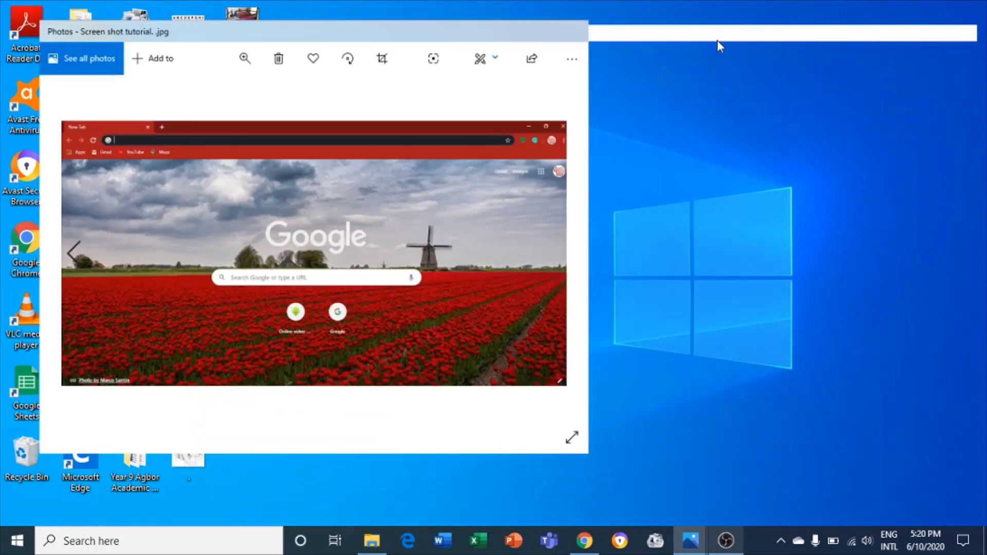